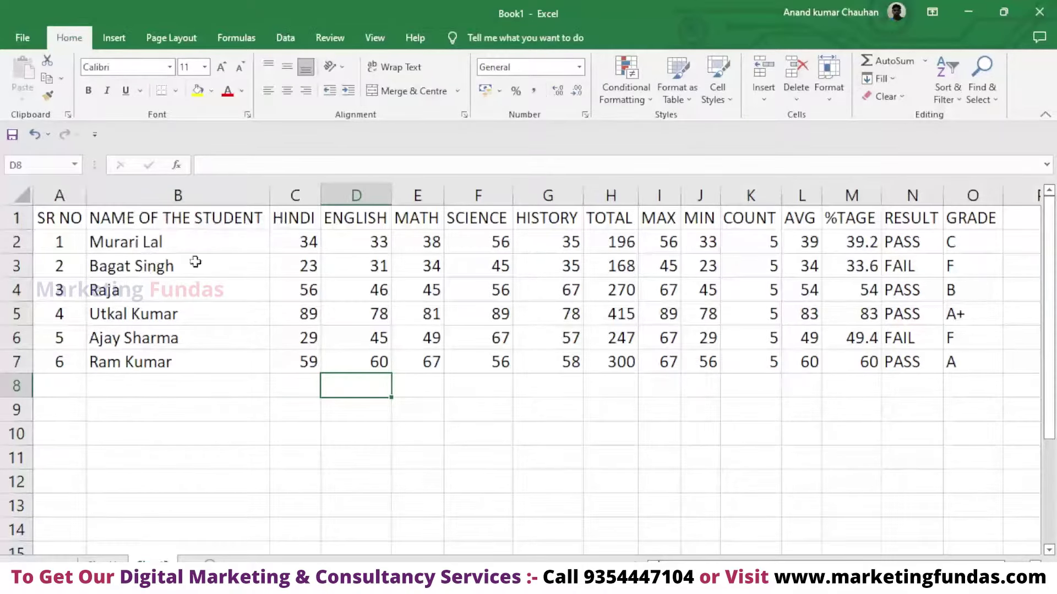
- Group columns C to L, from HINDI to AVG, using the Columns option
drag(287, 219, 787, 371)
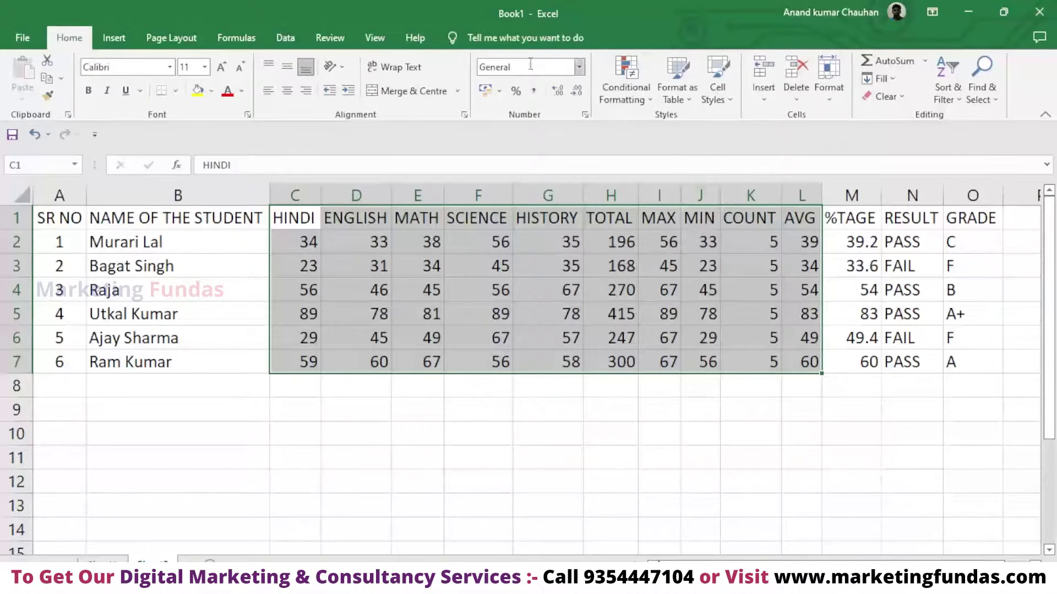
click(285, 38)
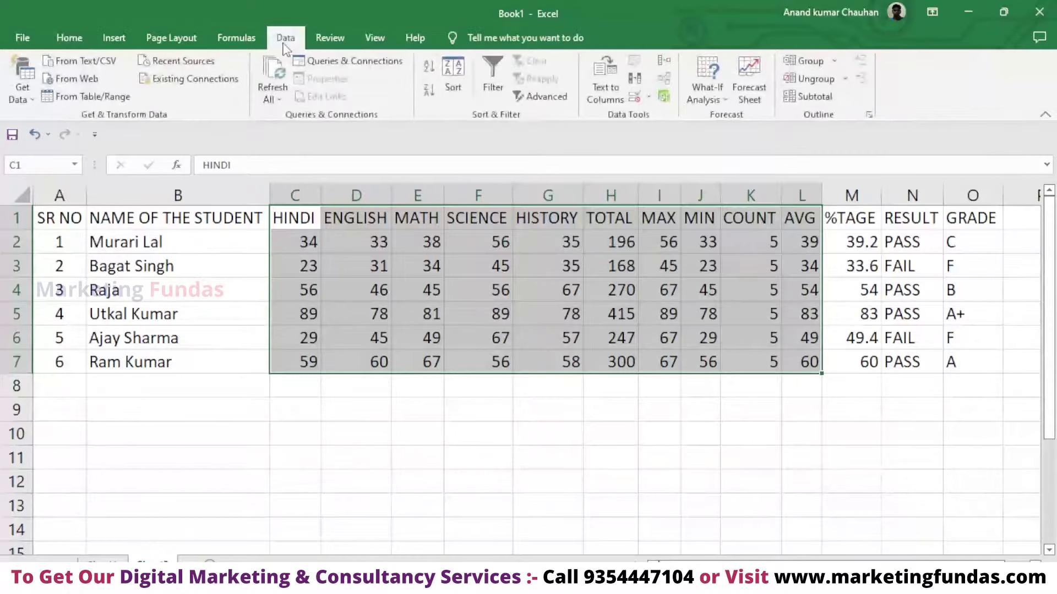
click(834, 61)
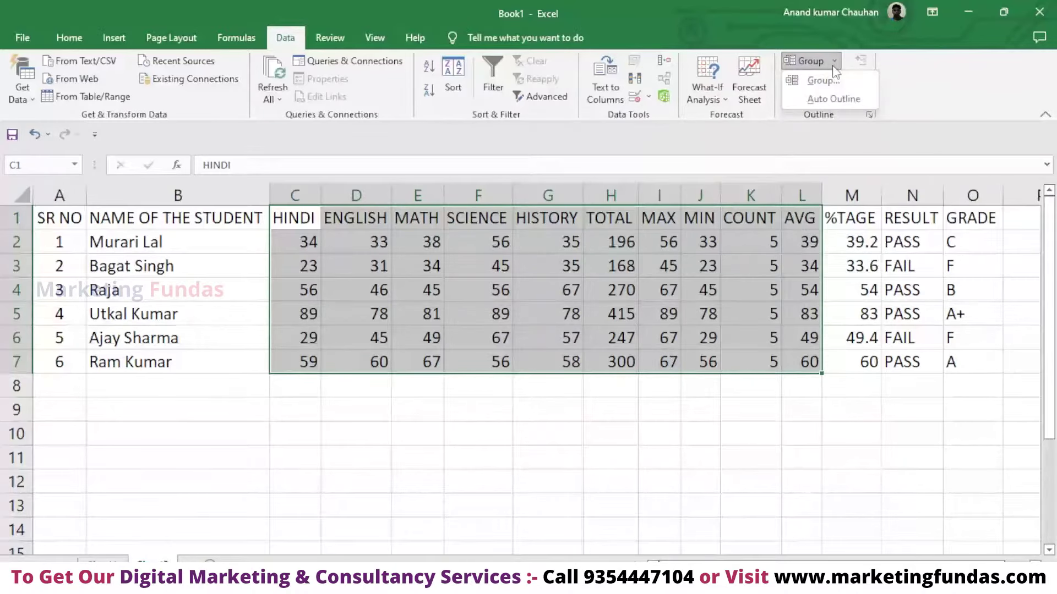
click(822, 81)
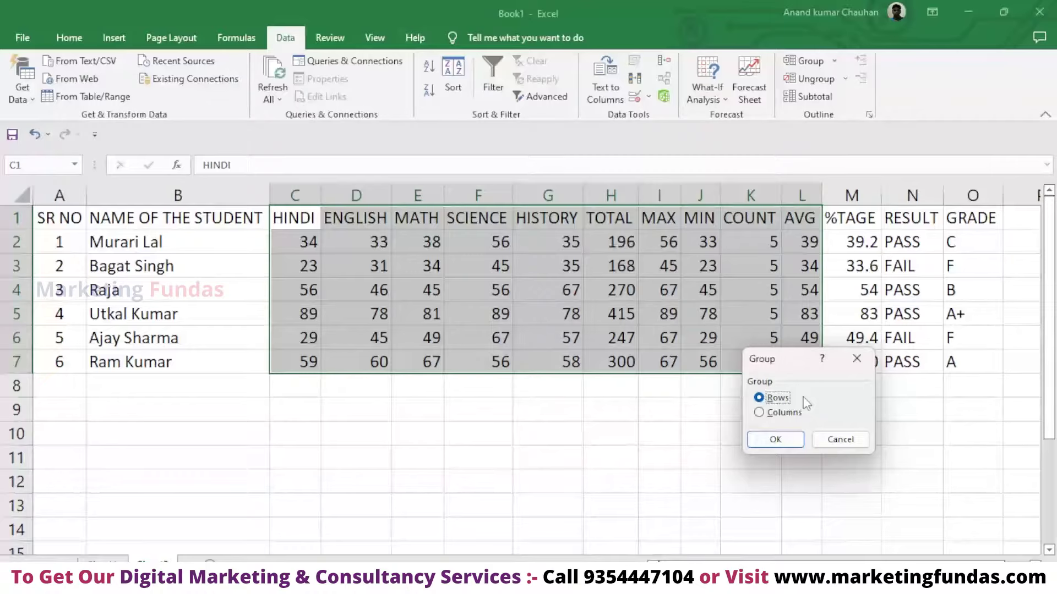
click(758, 413)
click(774, 440)
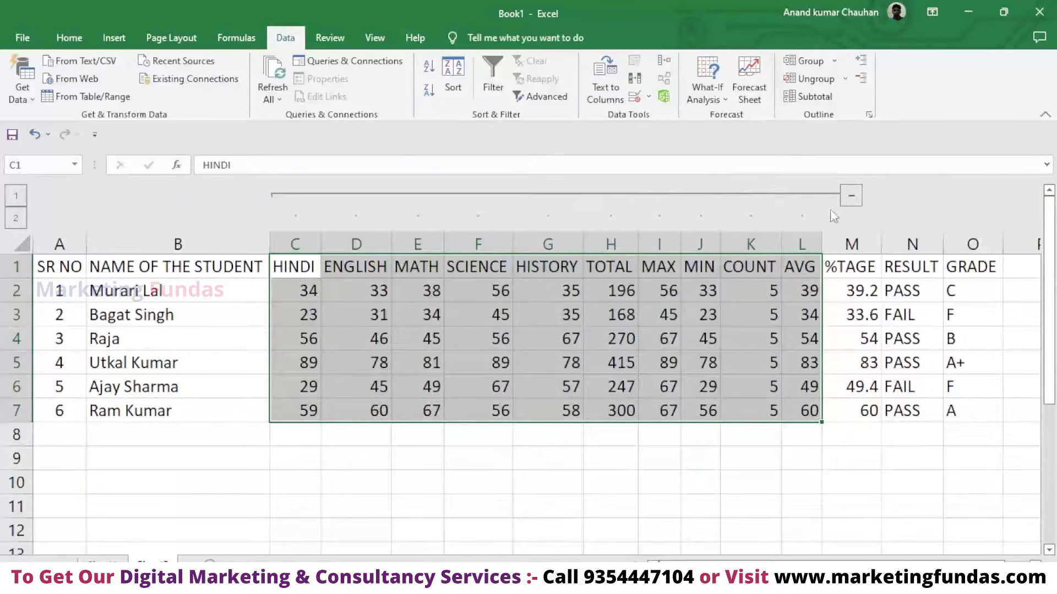
click(802, 458)
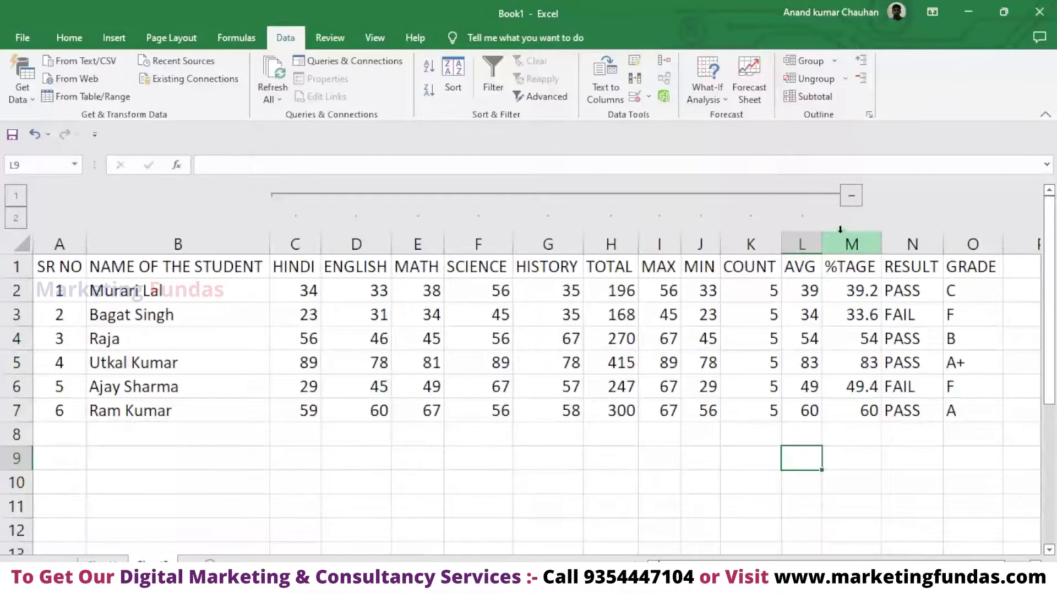
- Collapse and expand the grouped HINDI to AVG columns several times, ending with the group expanded
click(851, 198)
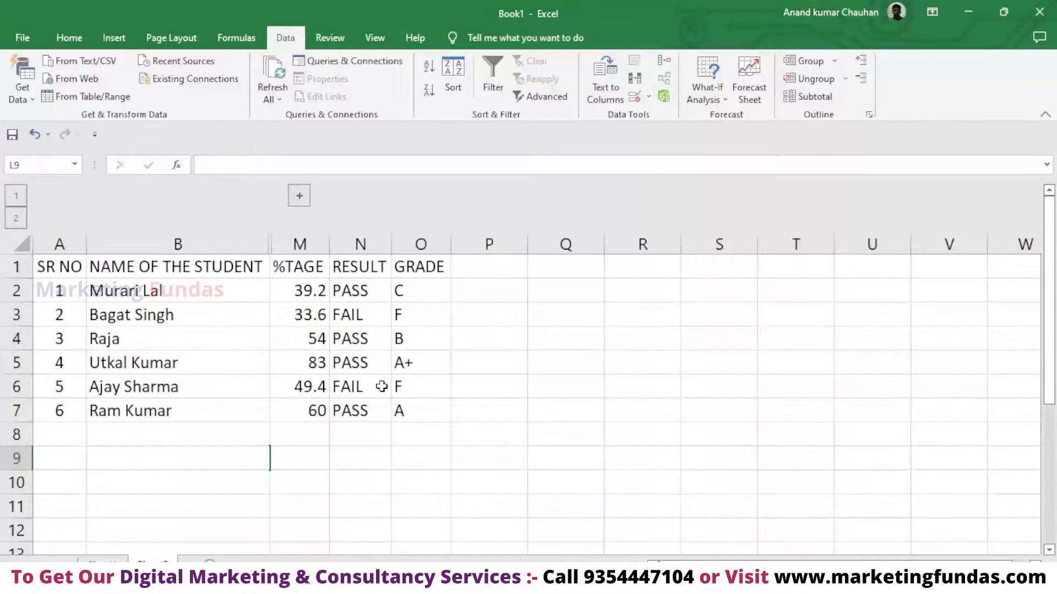
click(306, 198)
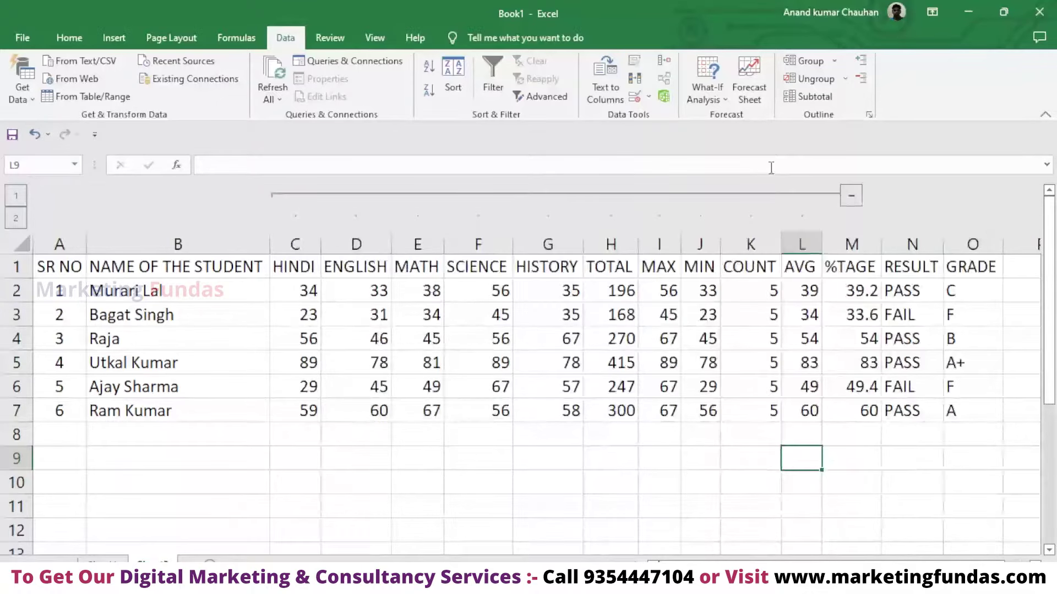
click(851, 199)
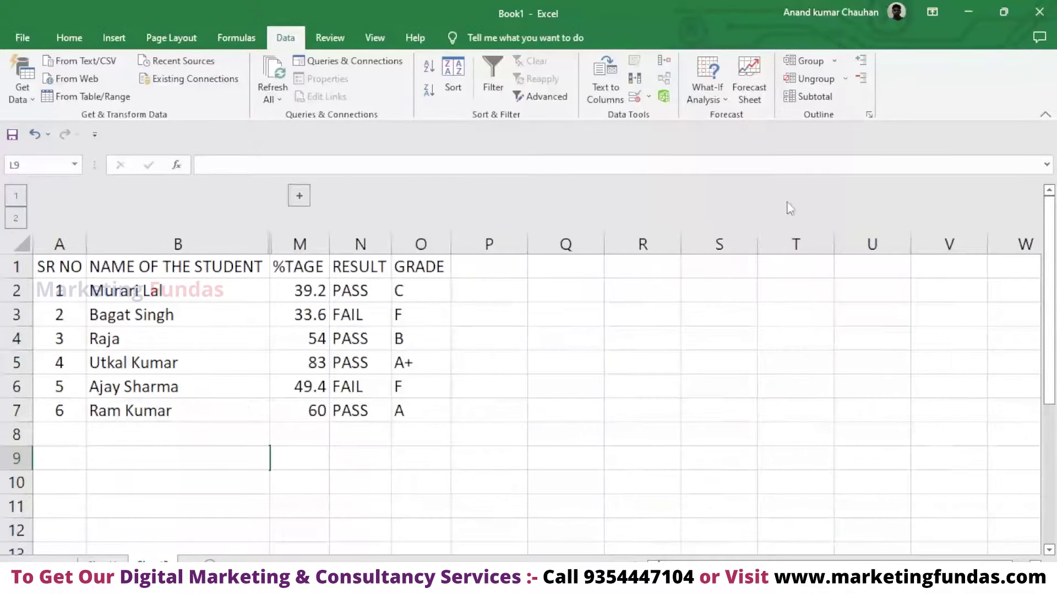
click(299, 197)
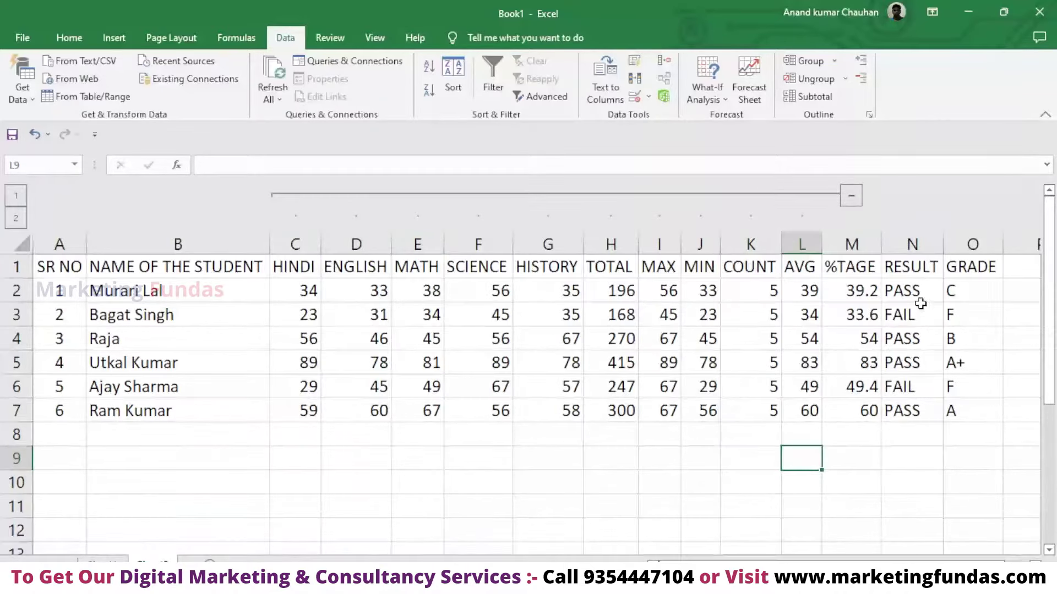
click(853, 199)
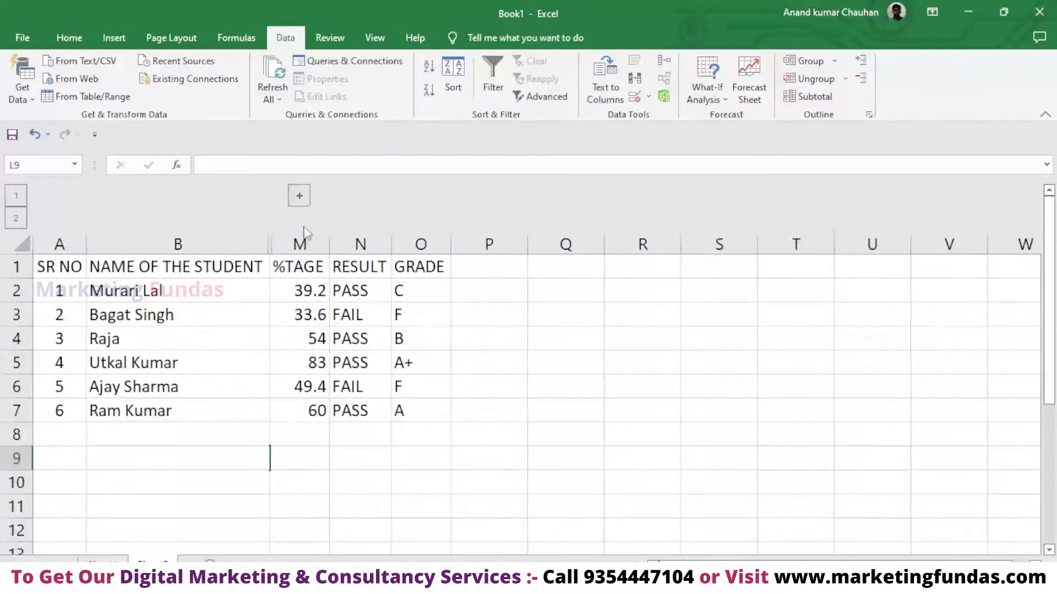
click(299, 195)
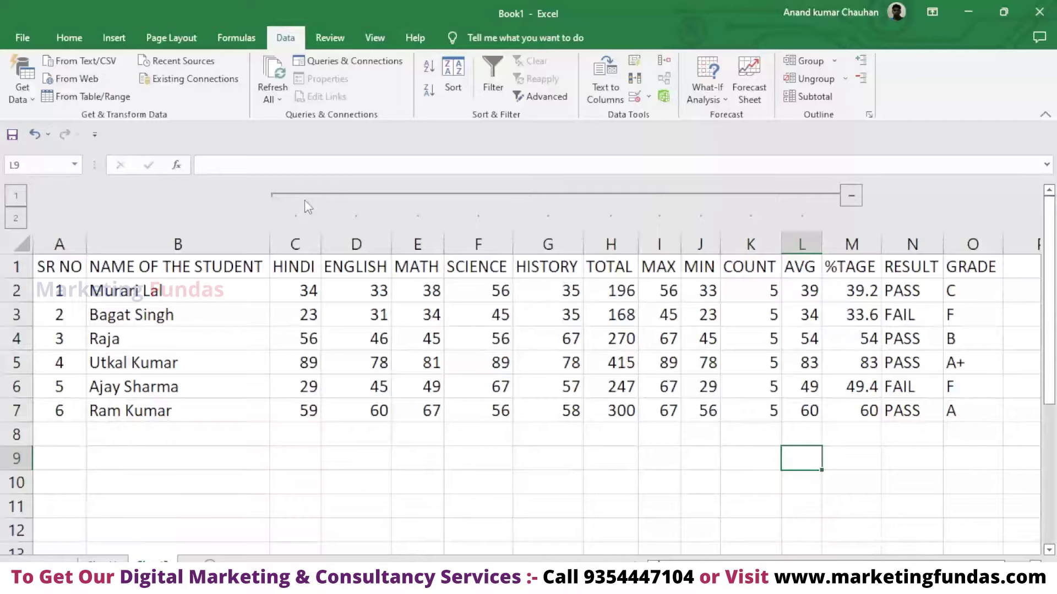
click(862, 449)
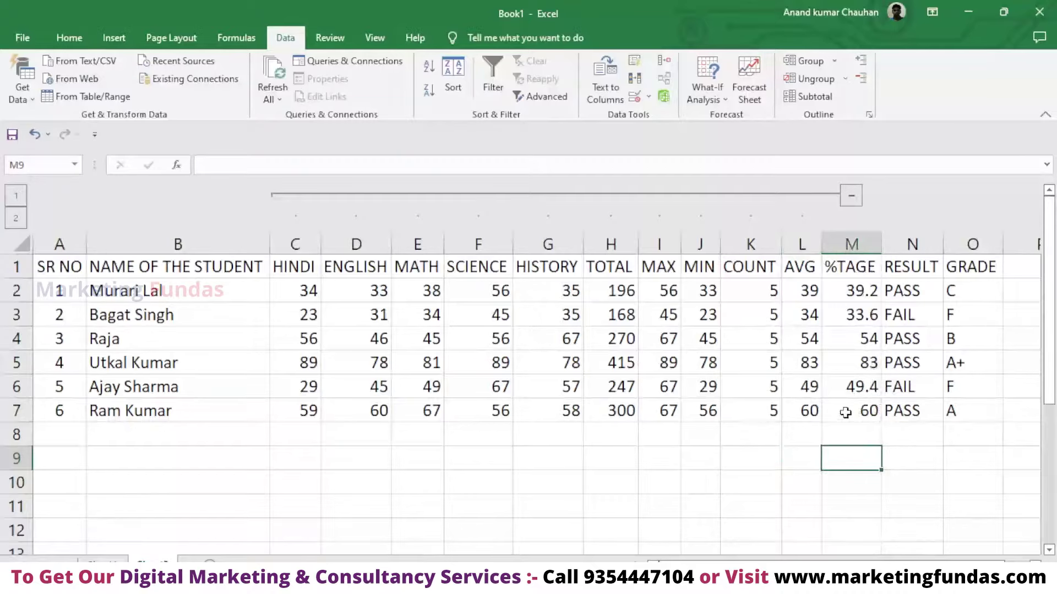
click(846, 80)
click(829, 99)
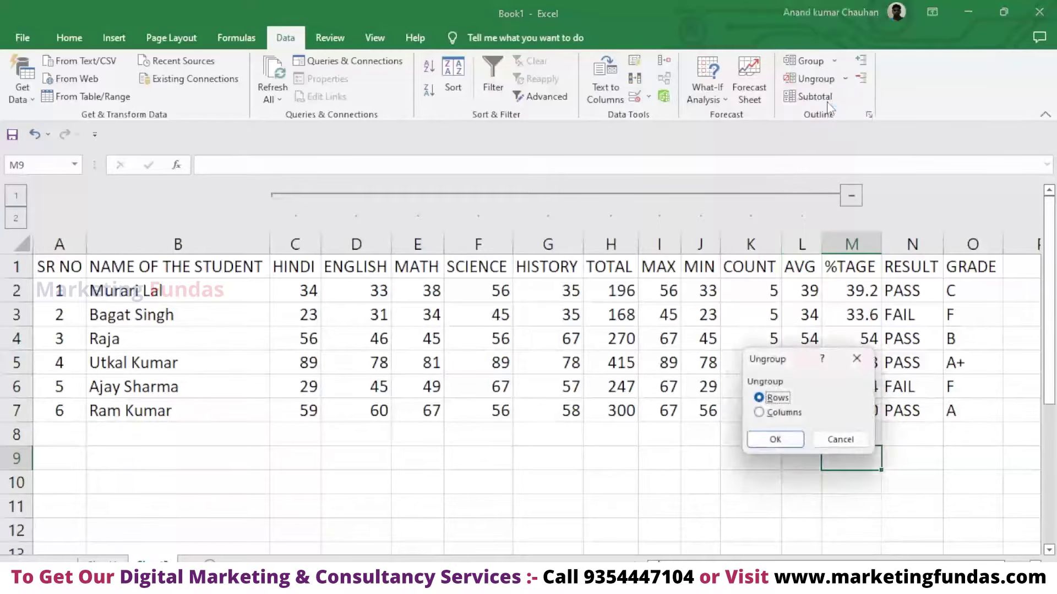
click(760, 413)
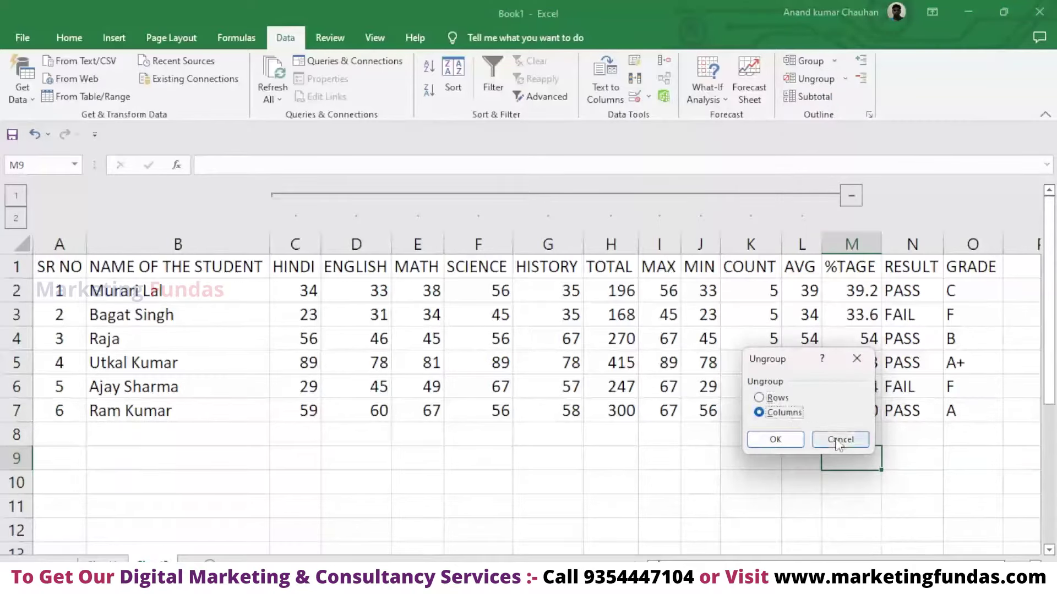
click(837, 439)
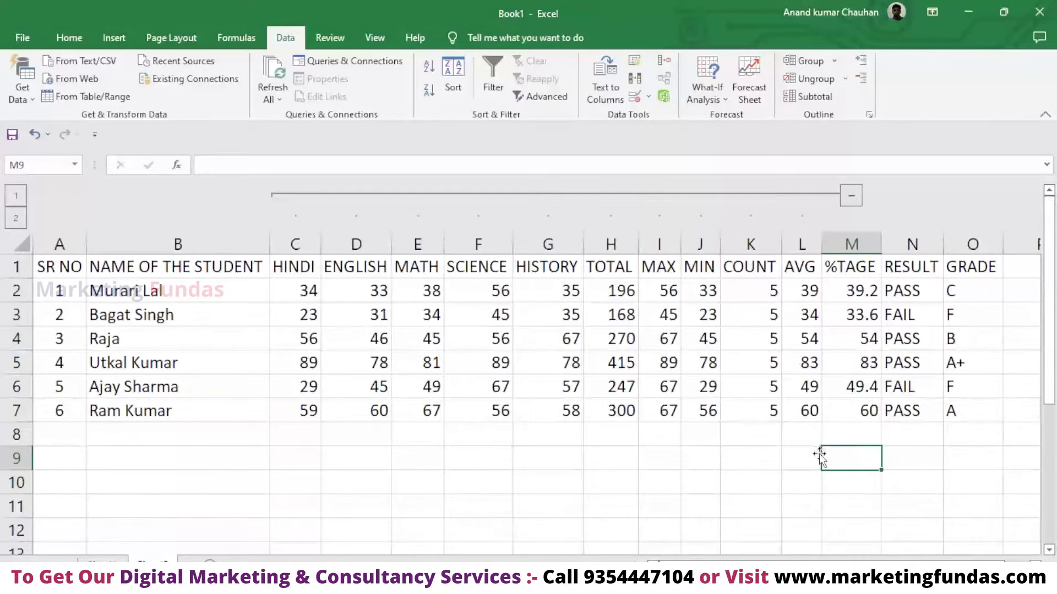
- Ungroup the HINDI to AVG columns across range C1:L7 using the Columns option
drag(295, 268, 804, 411)
drag(566, 268, 810, 408)
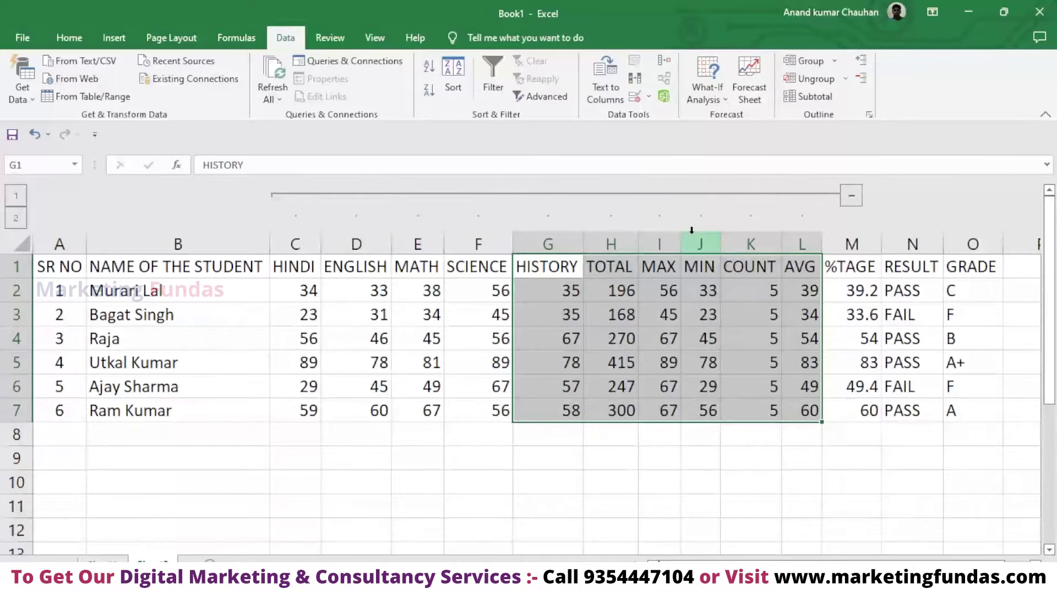
click(294, 270)
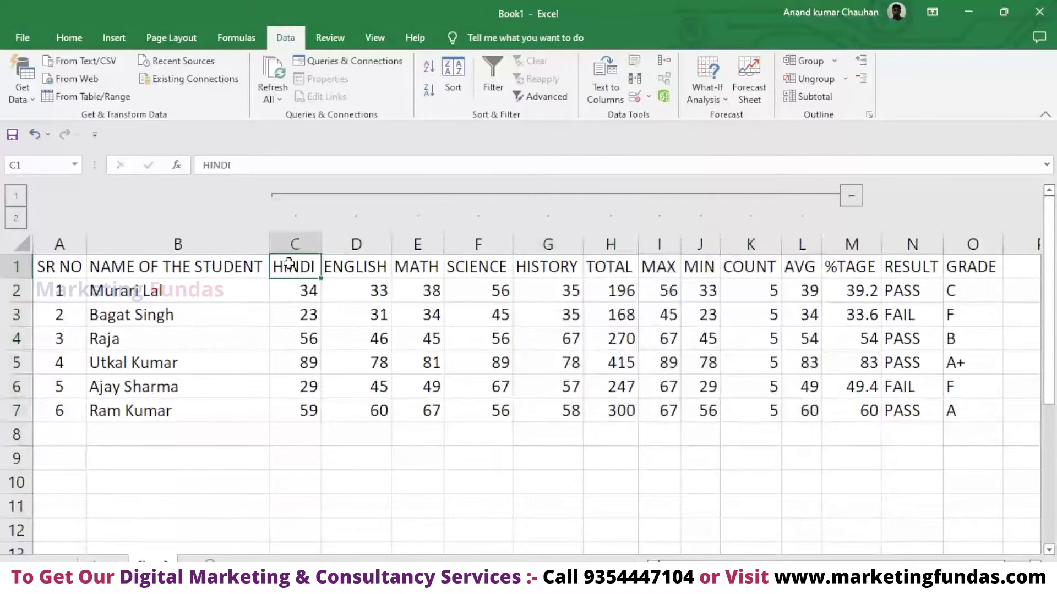
drag(298, 274, 794, 405)
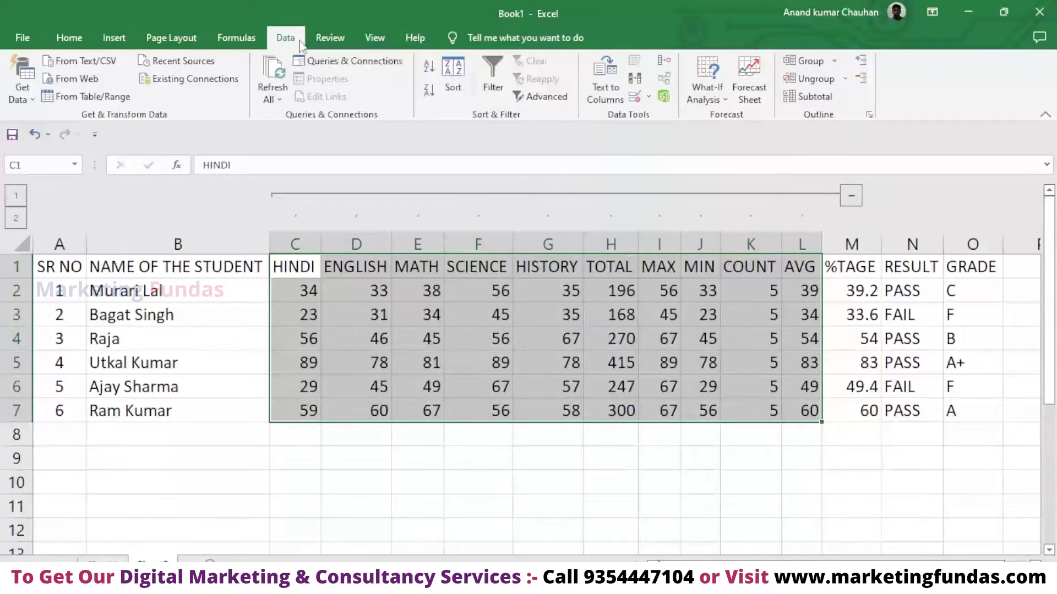
click(828, 80)
click(782, 413)
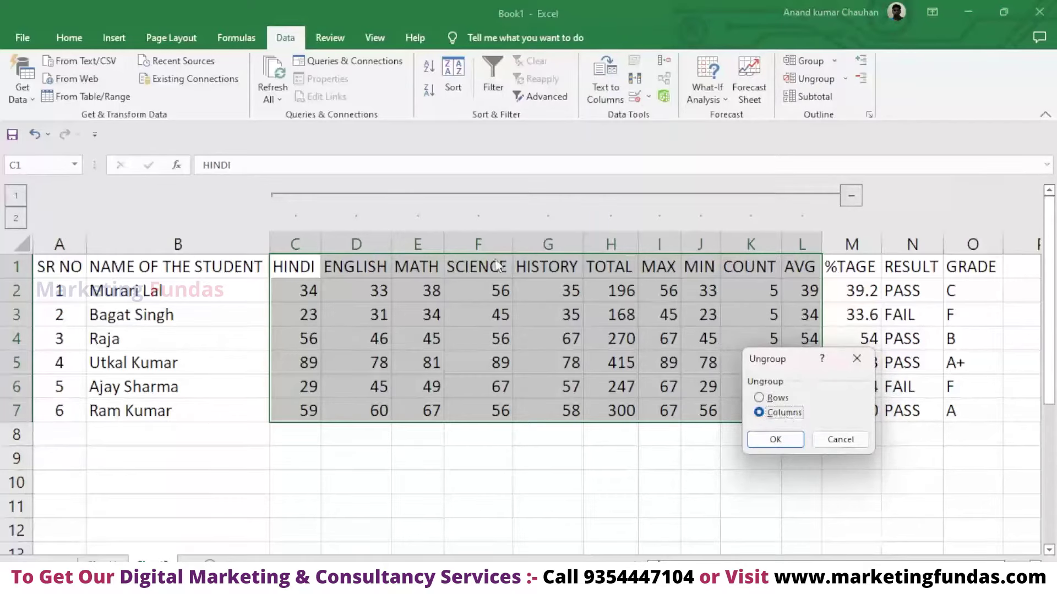
click(786, 439)
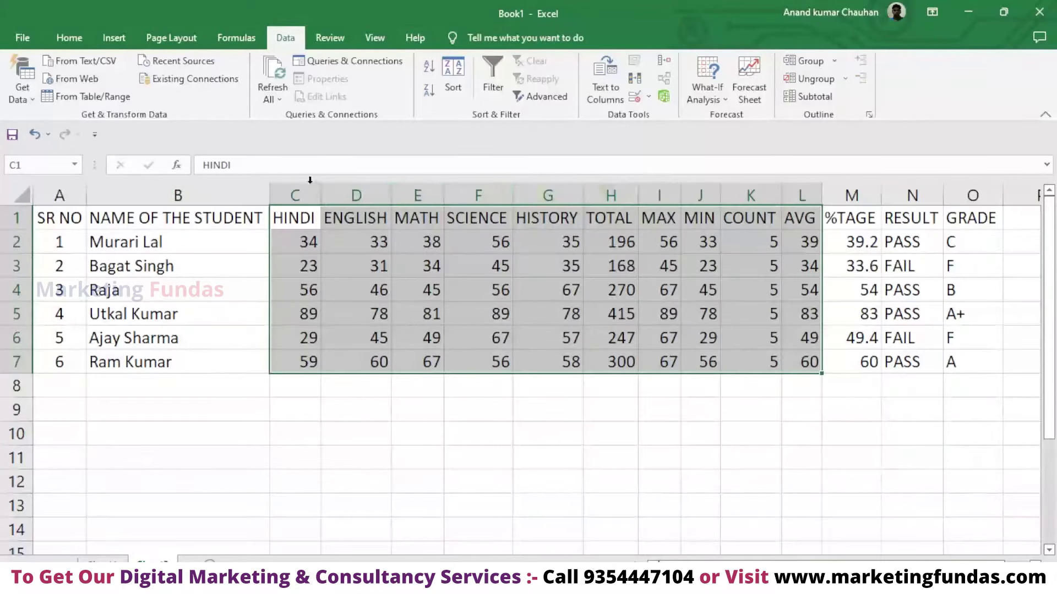
click(745, 396)
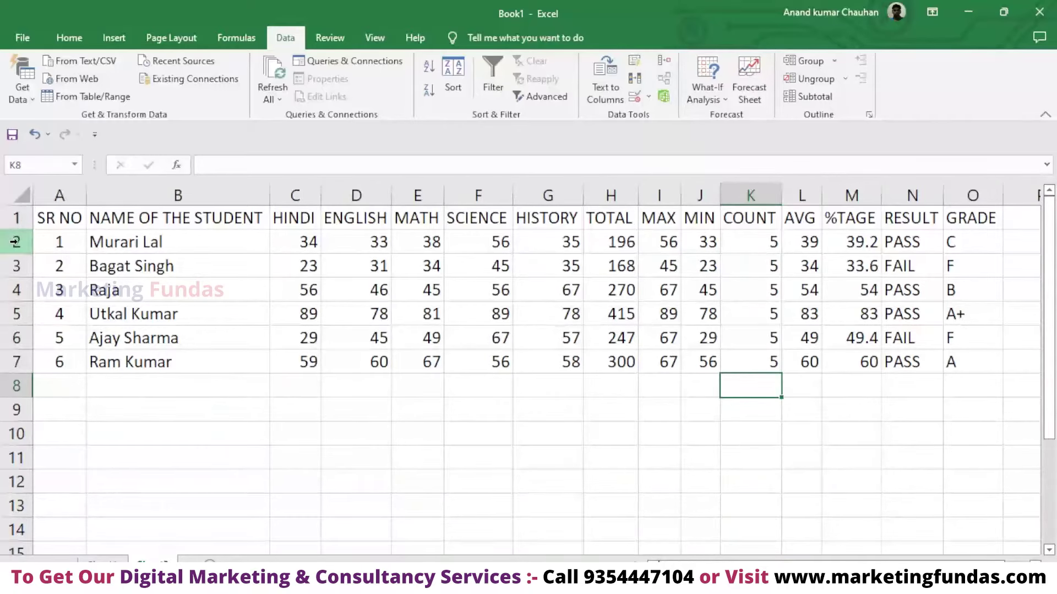
- Try grouping rows 3 to 5, applying the Group command three times to the same rows
drag(16, 266, 14, 316)
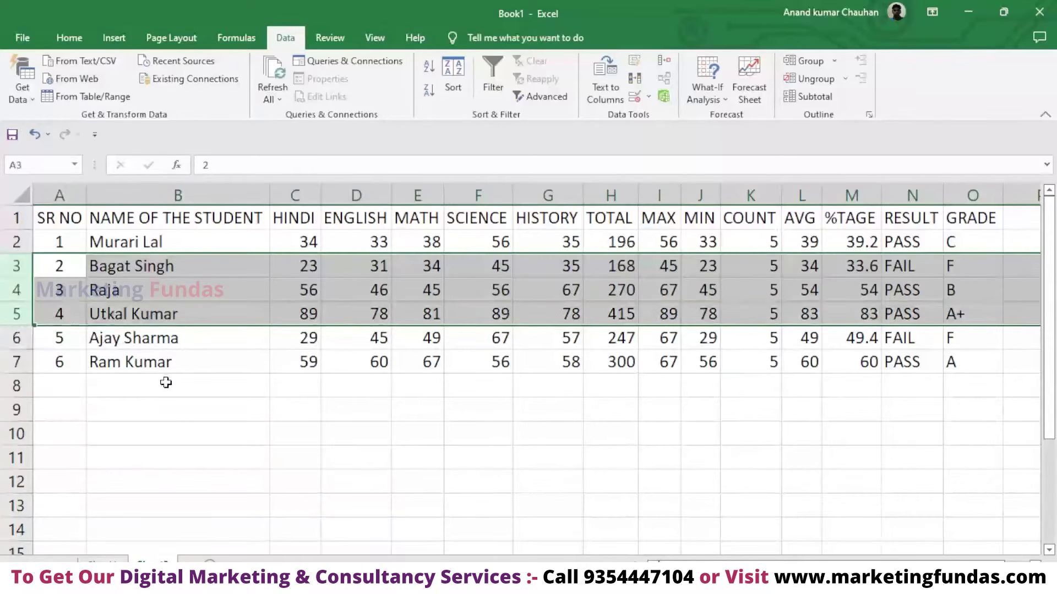
click(138, 387)
drag(16, 267, 17, 313)
click(809, 62)
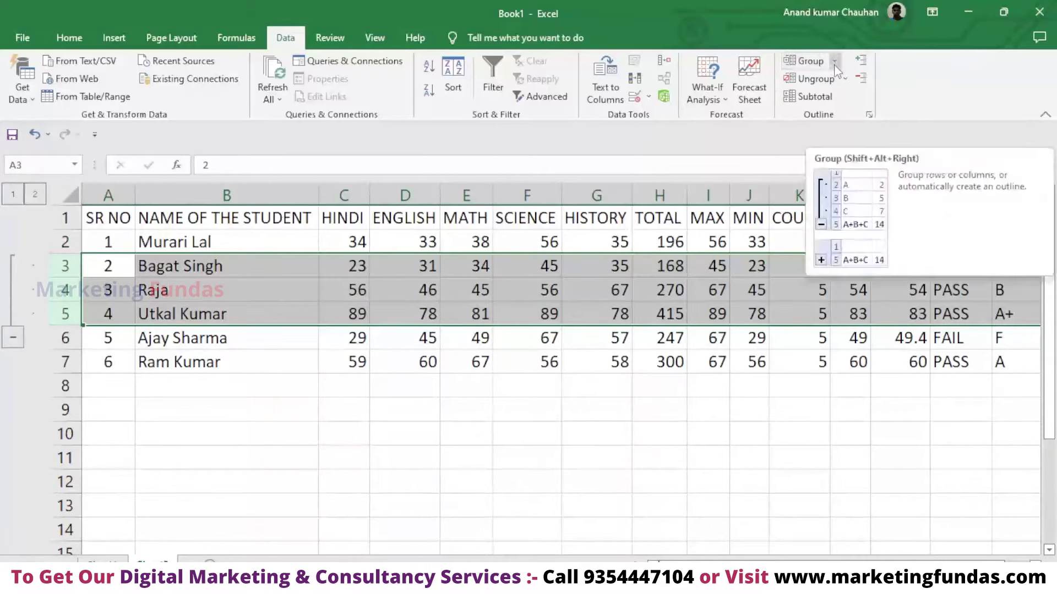
click(835, 65)
click(831, 80)
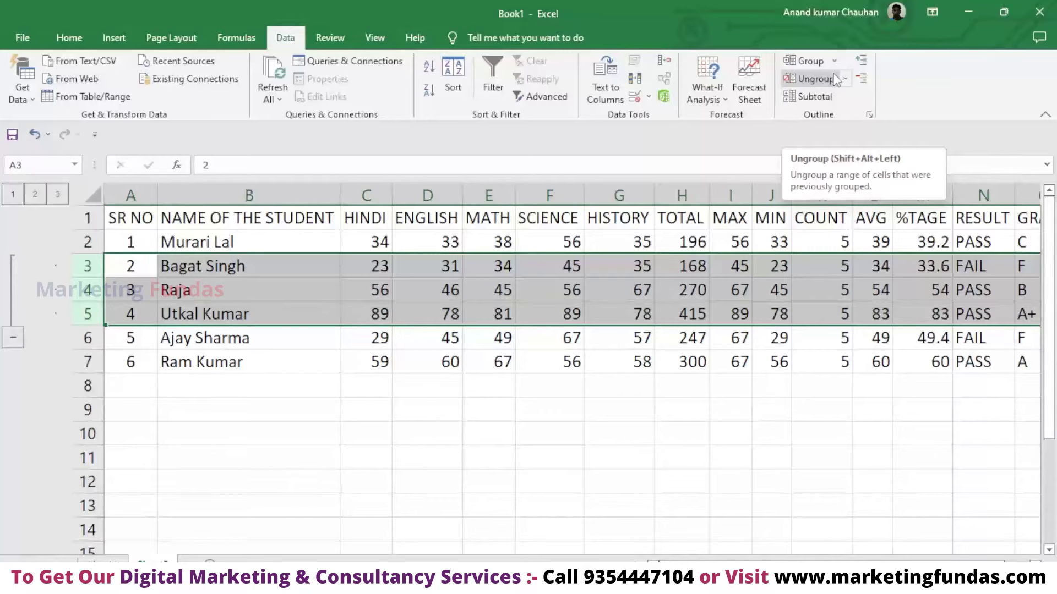
click(809, 62)
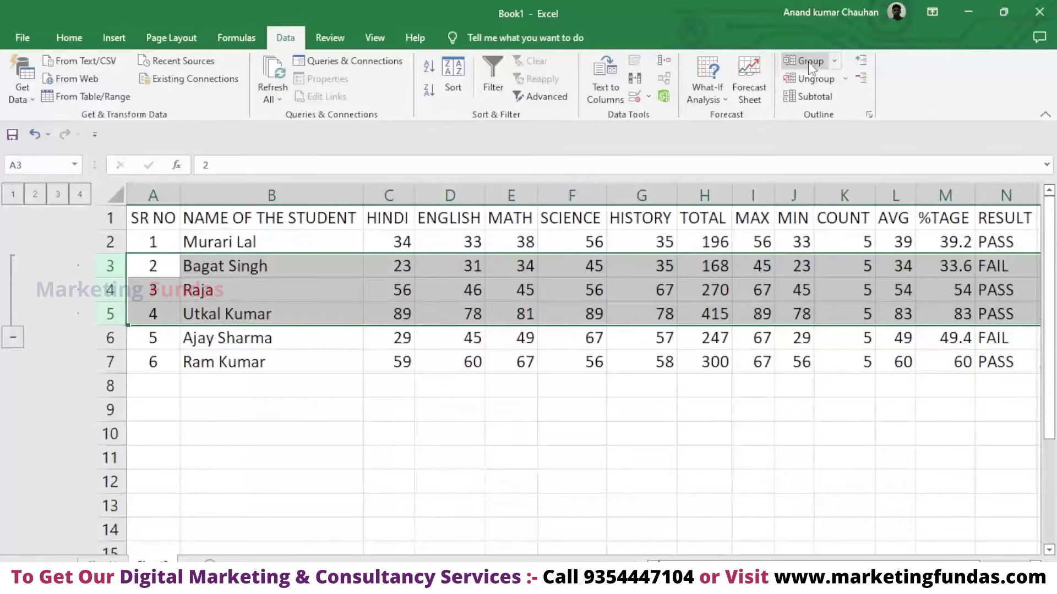
- Undo all the groupings applied to rows 3 to 5
key(ctrl+z)
key(ctrl+z)
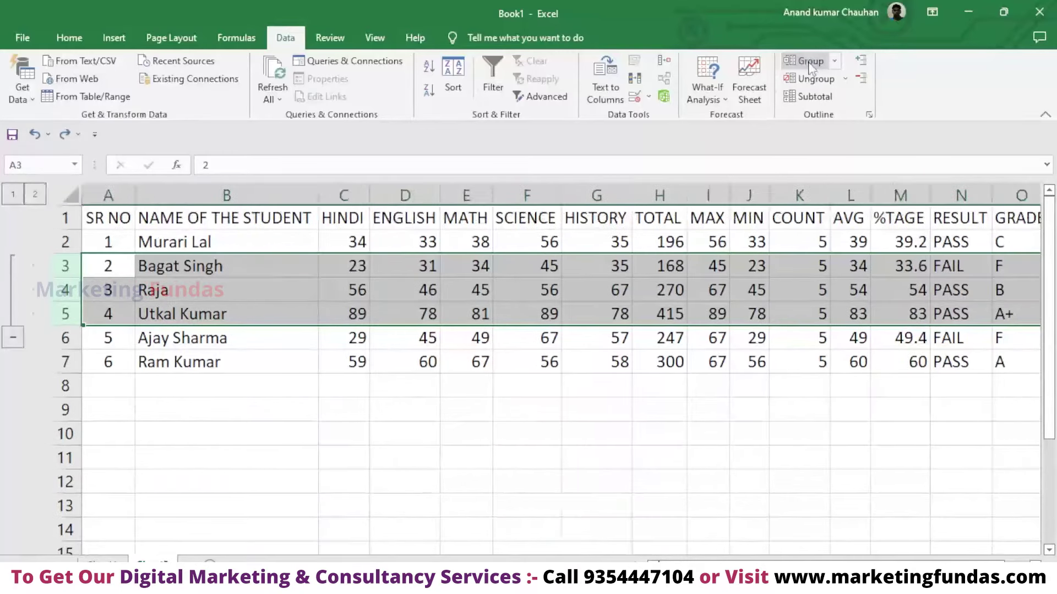
key(ctrl+z)
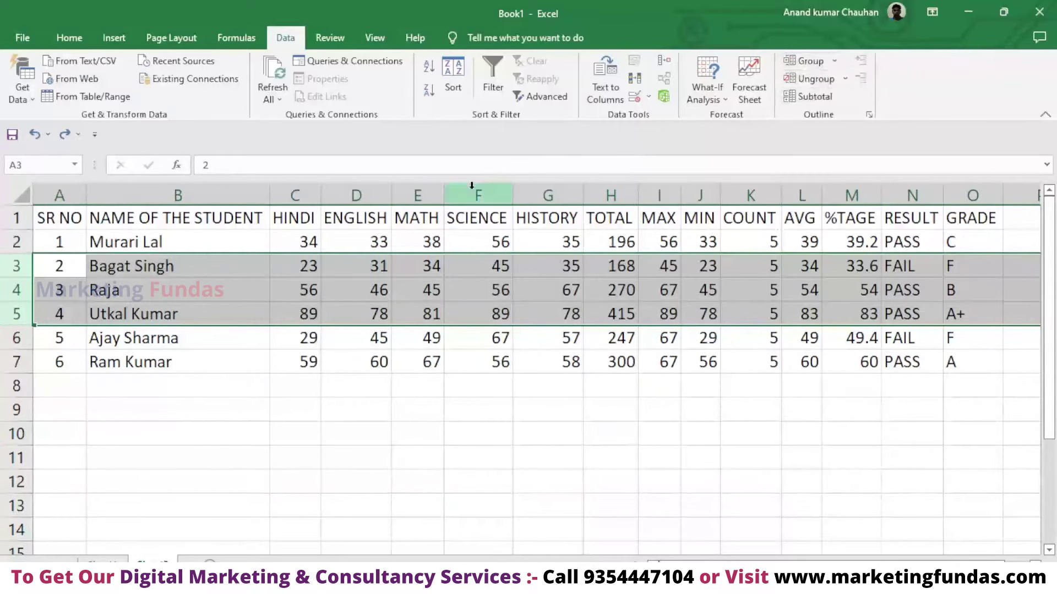
- Group rows 3 to 5 once and ungroup them again
key(shift+alt+Right)
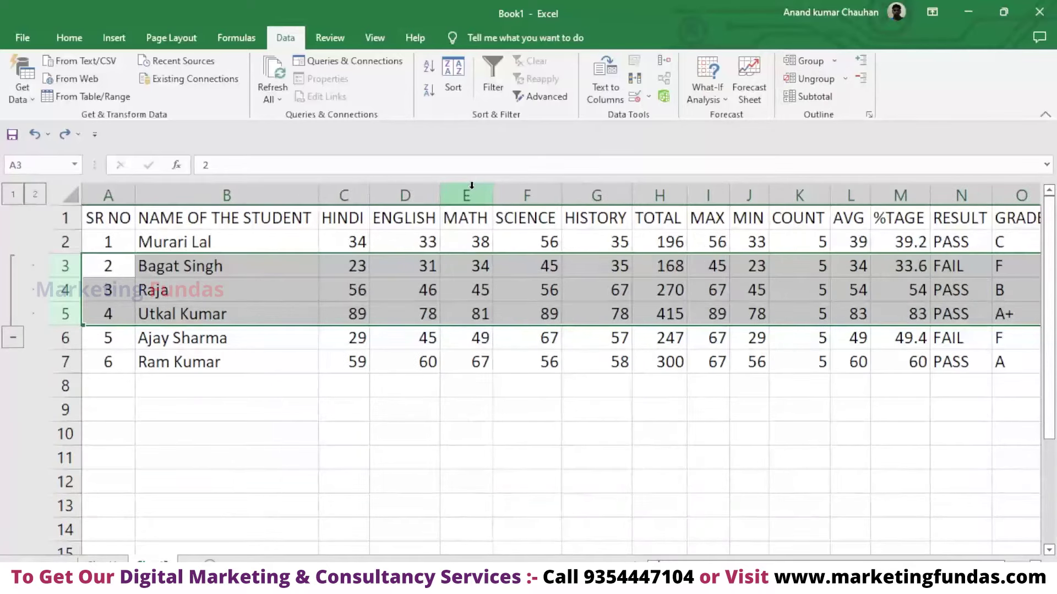
key(shift+alt+Left)
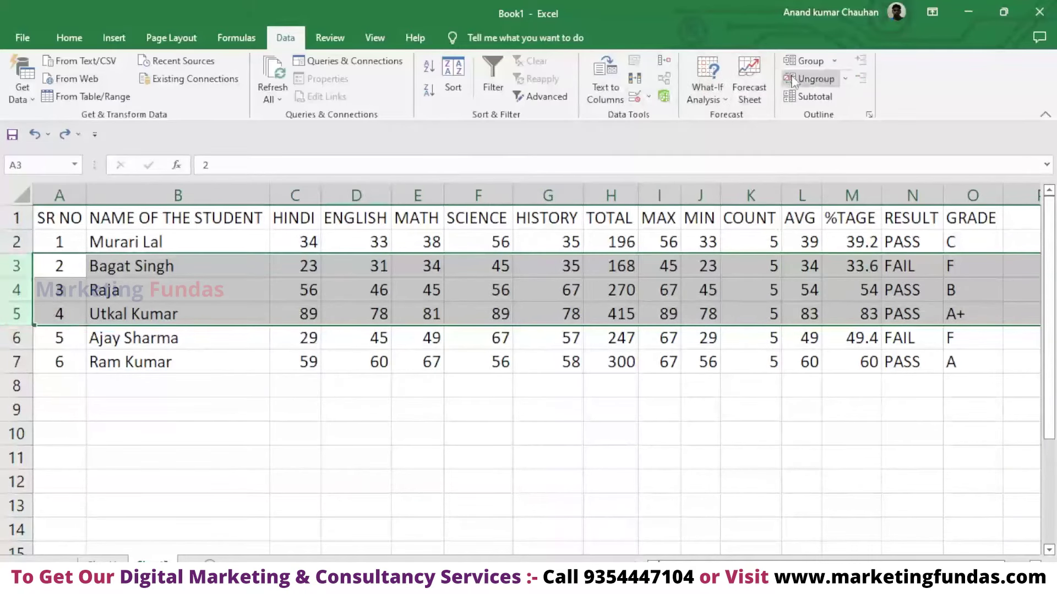
- Group rows 3 to 5, and collapse and expand the row group twice
click(834, 61)
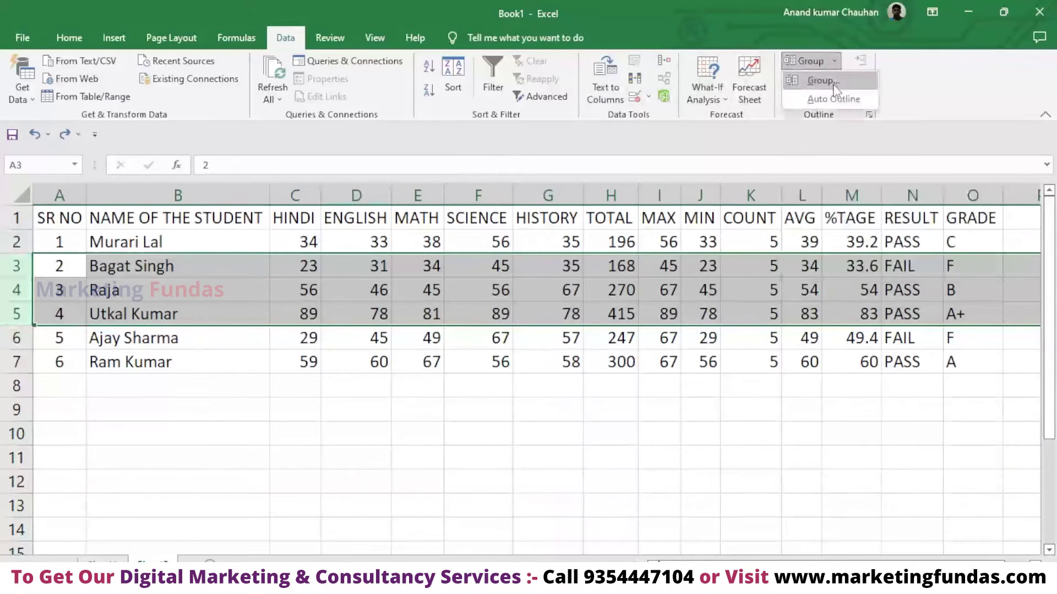
click(831, 81)
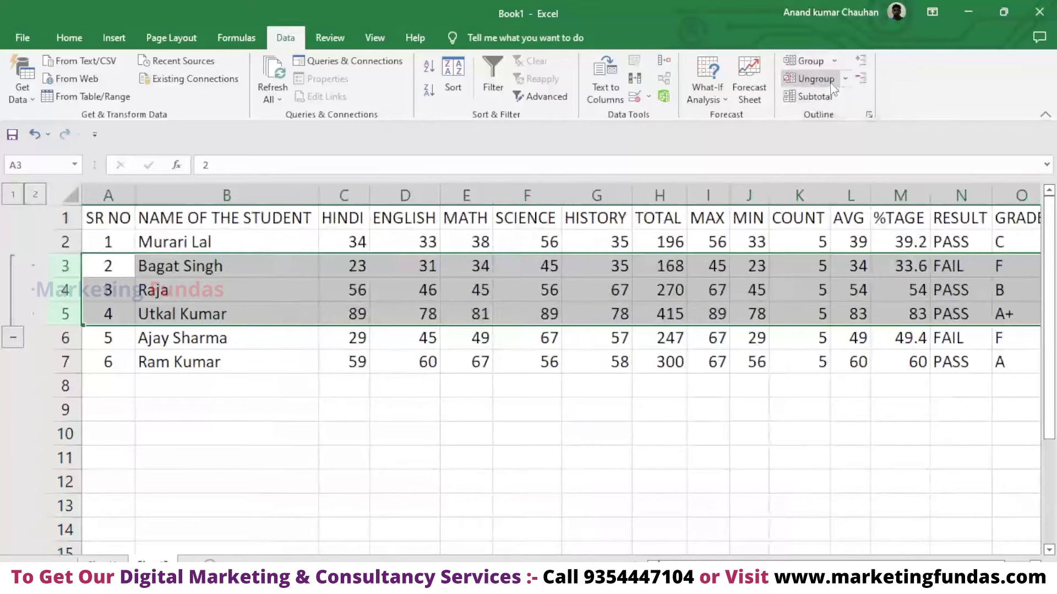
click(15, 338)
click(10, 268)
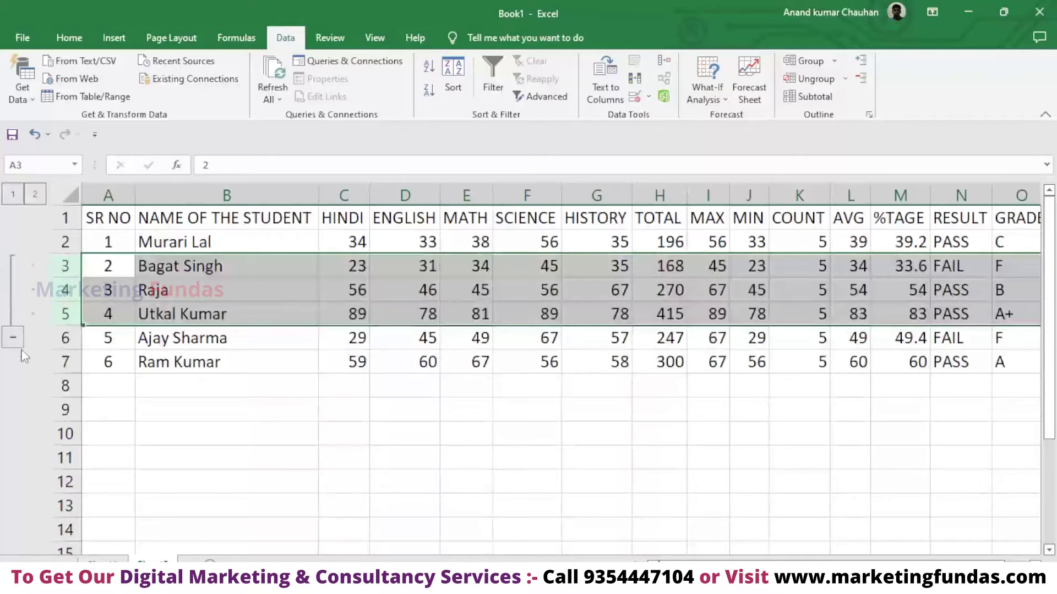
click(13, 338)
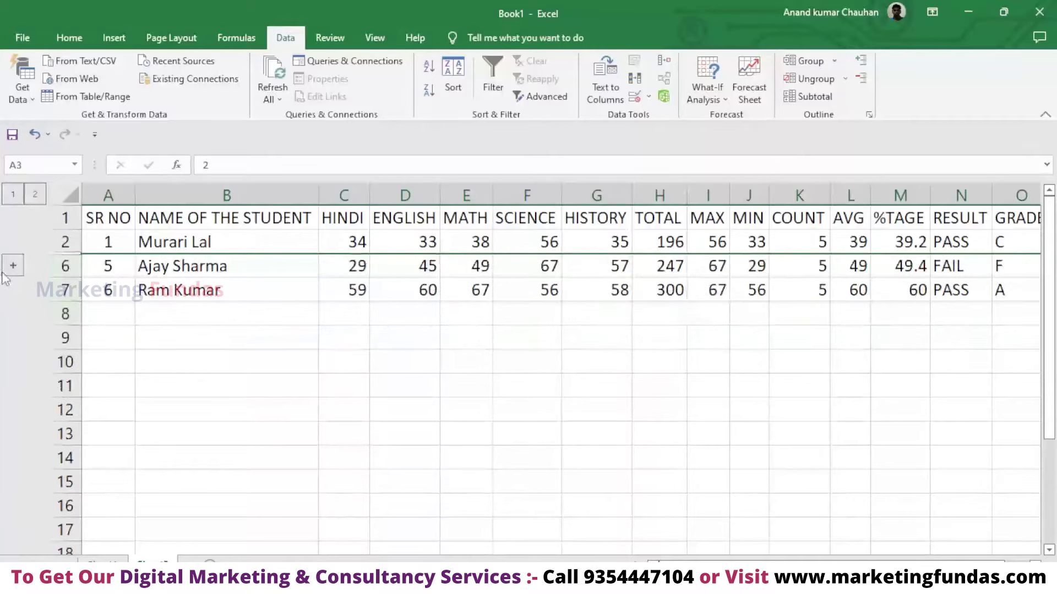
click(11, 268)
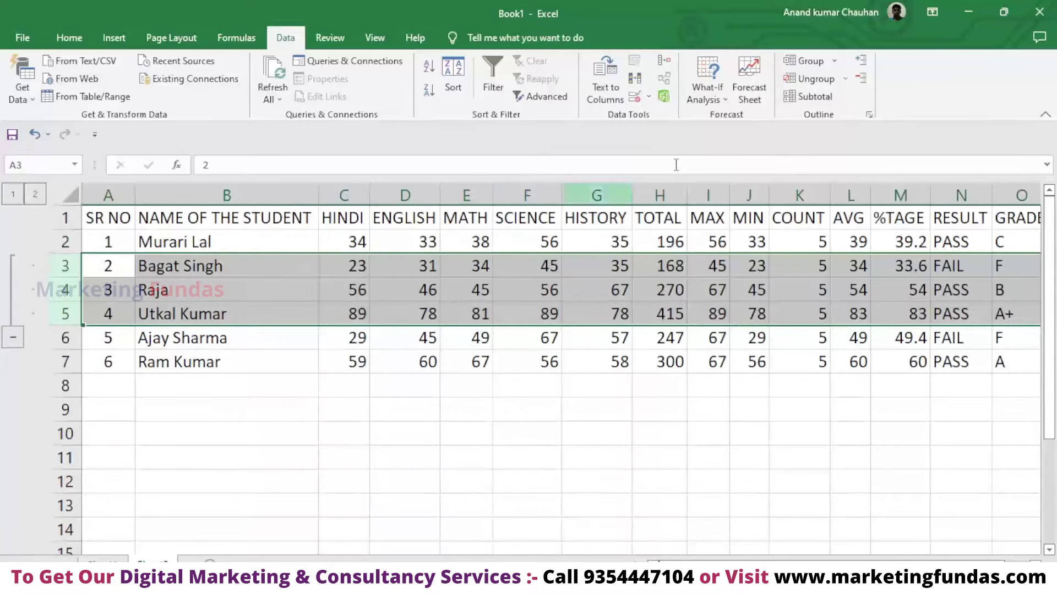
- Ungroup rows 3 to 5 and clear the row selection by selecting cell B8
click(846, 83)
click(824, 92)
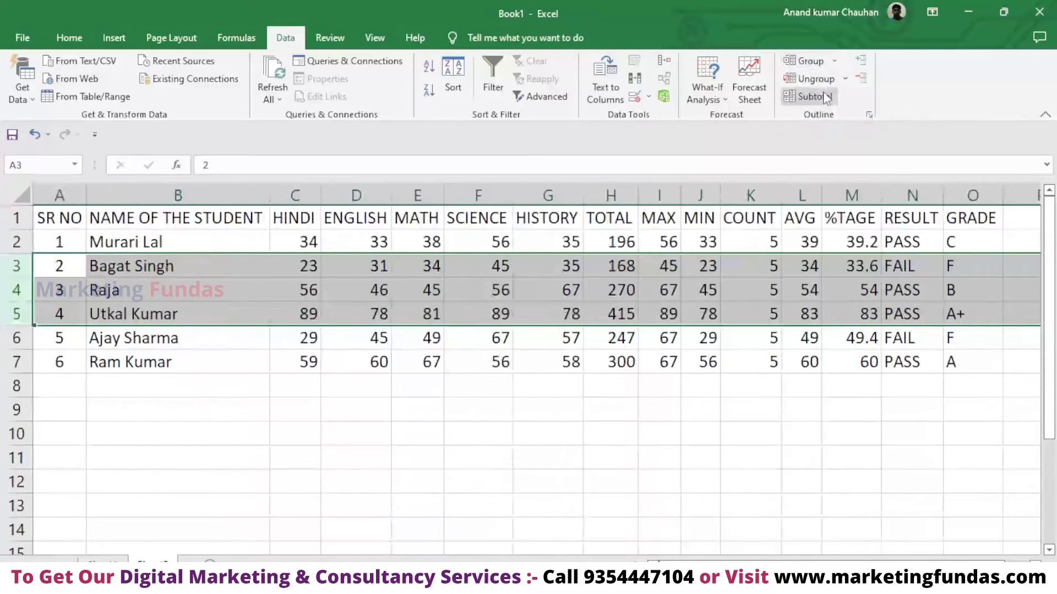
click(225, 395)
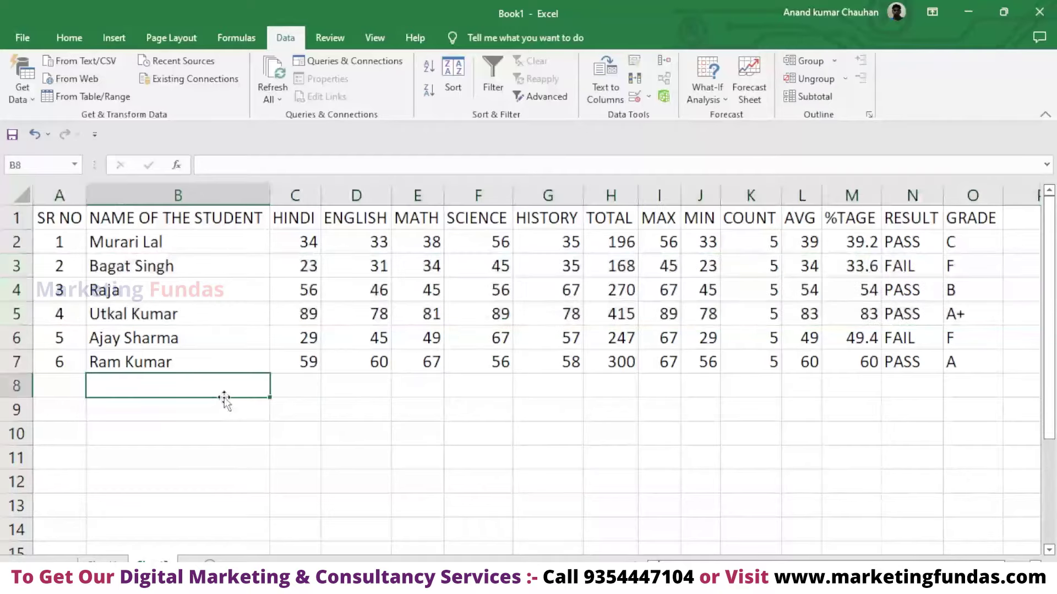